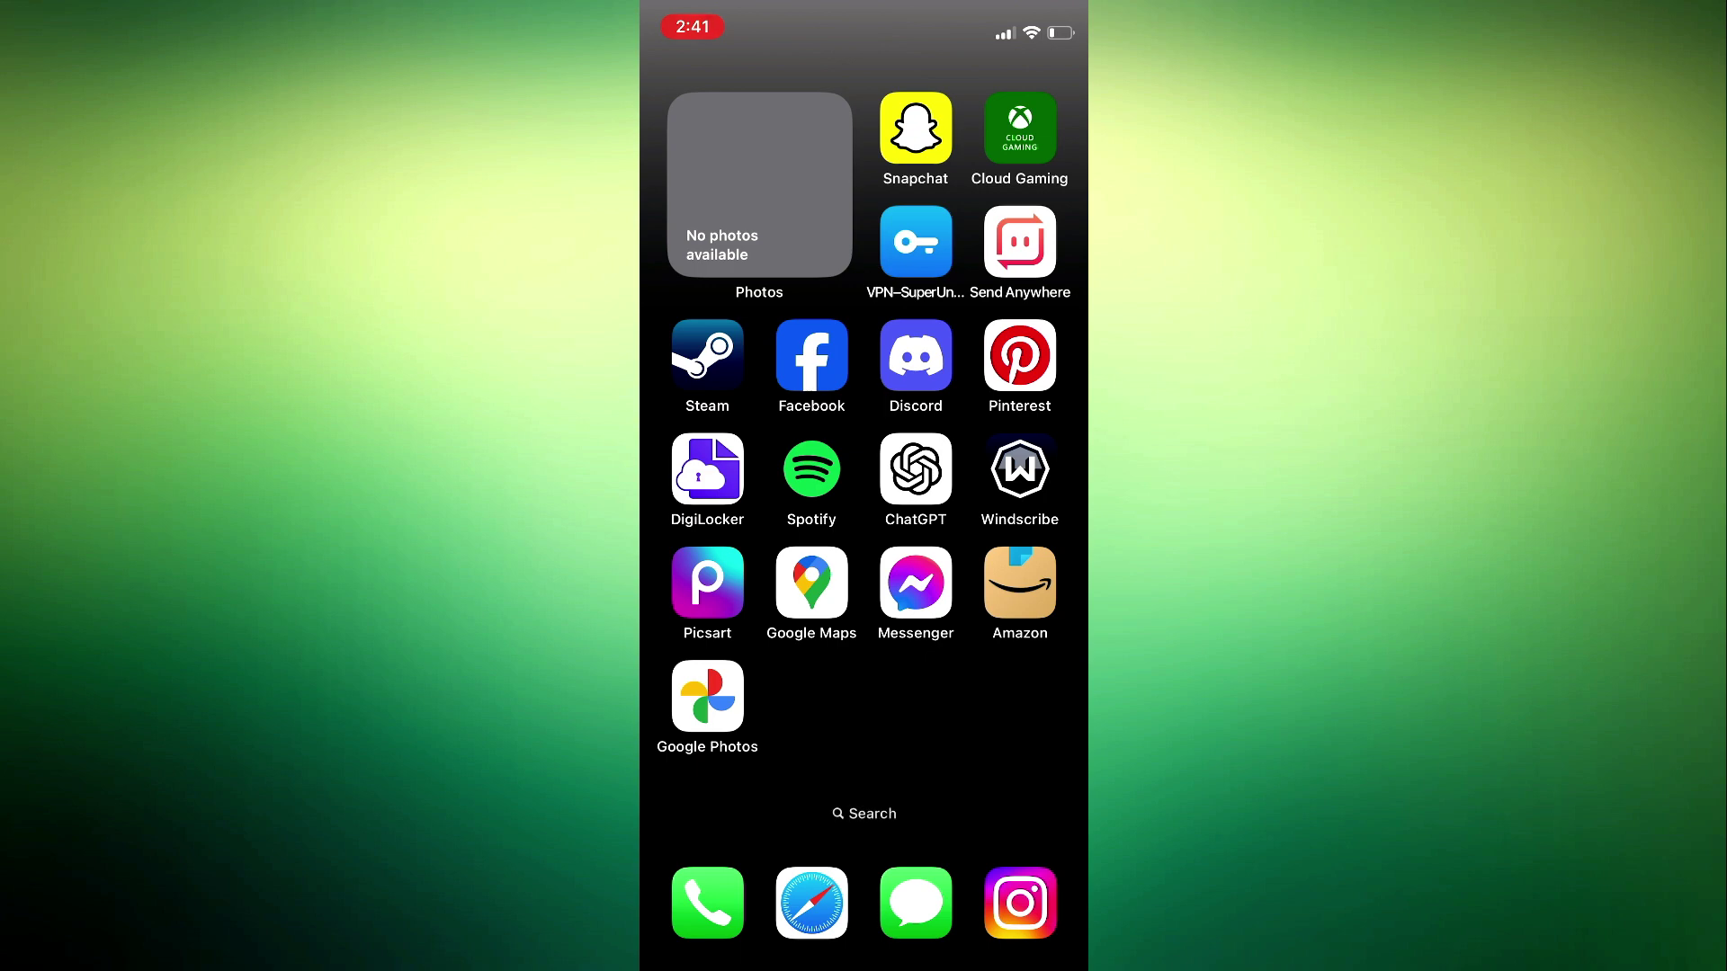
Turn on Low Power Mode and bring up the Photos widget's options menu
click(864, 517)
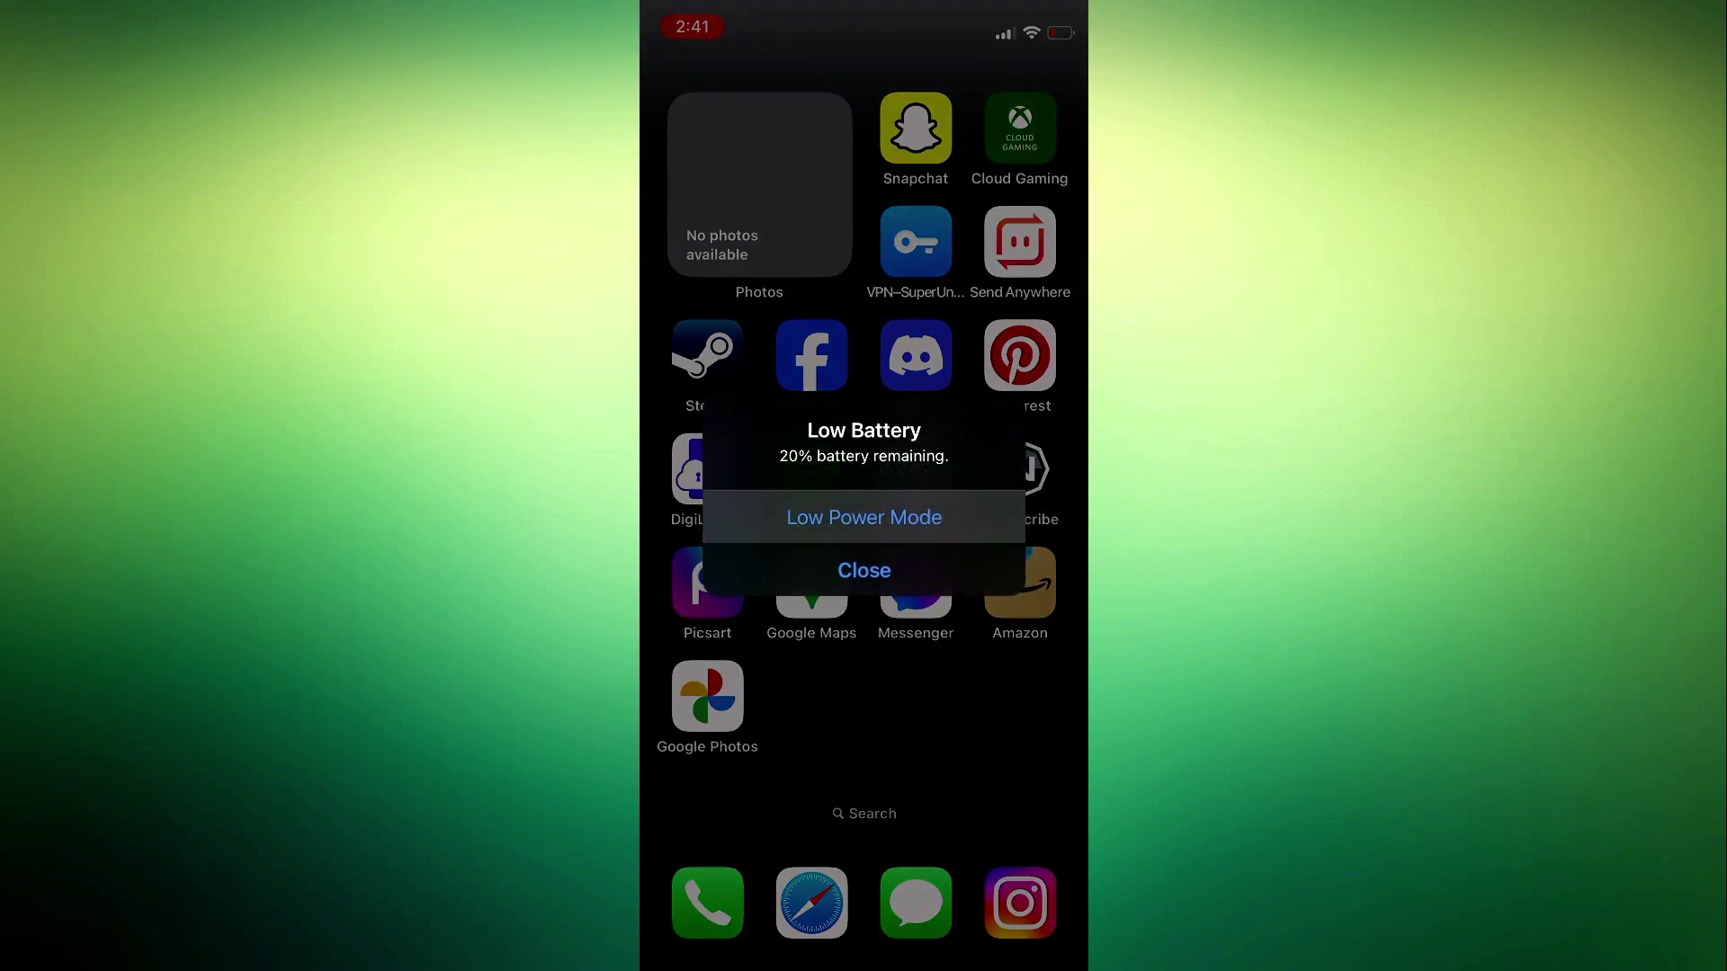
click(759, 185)
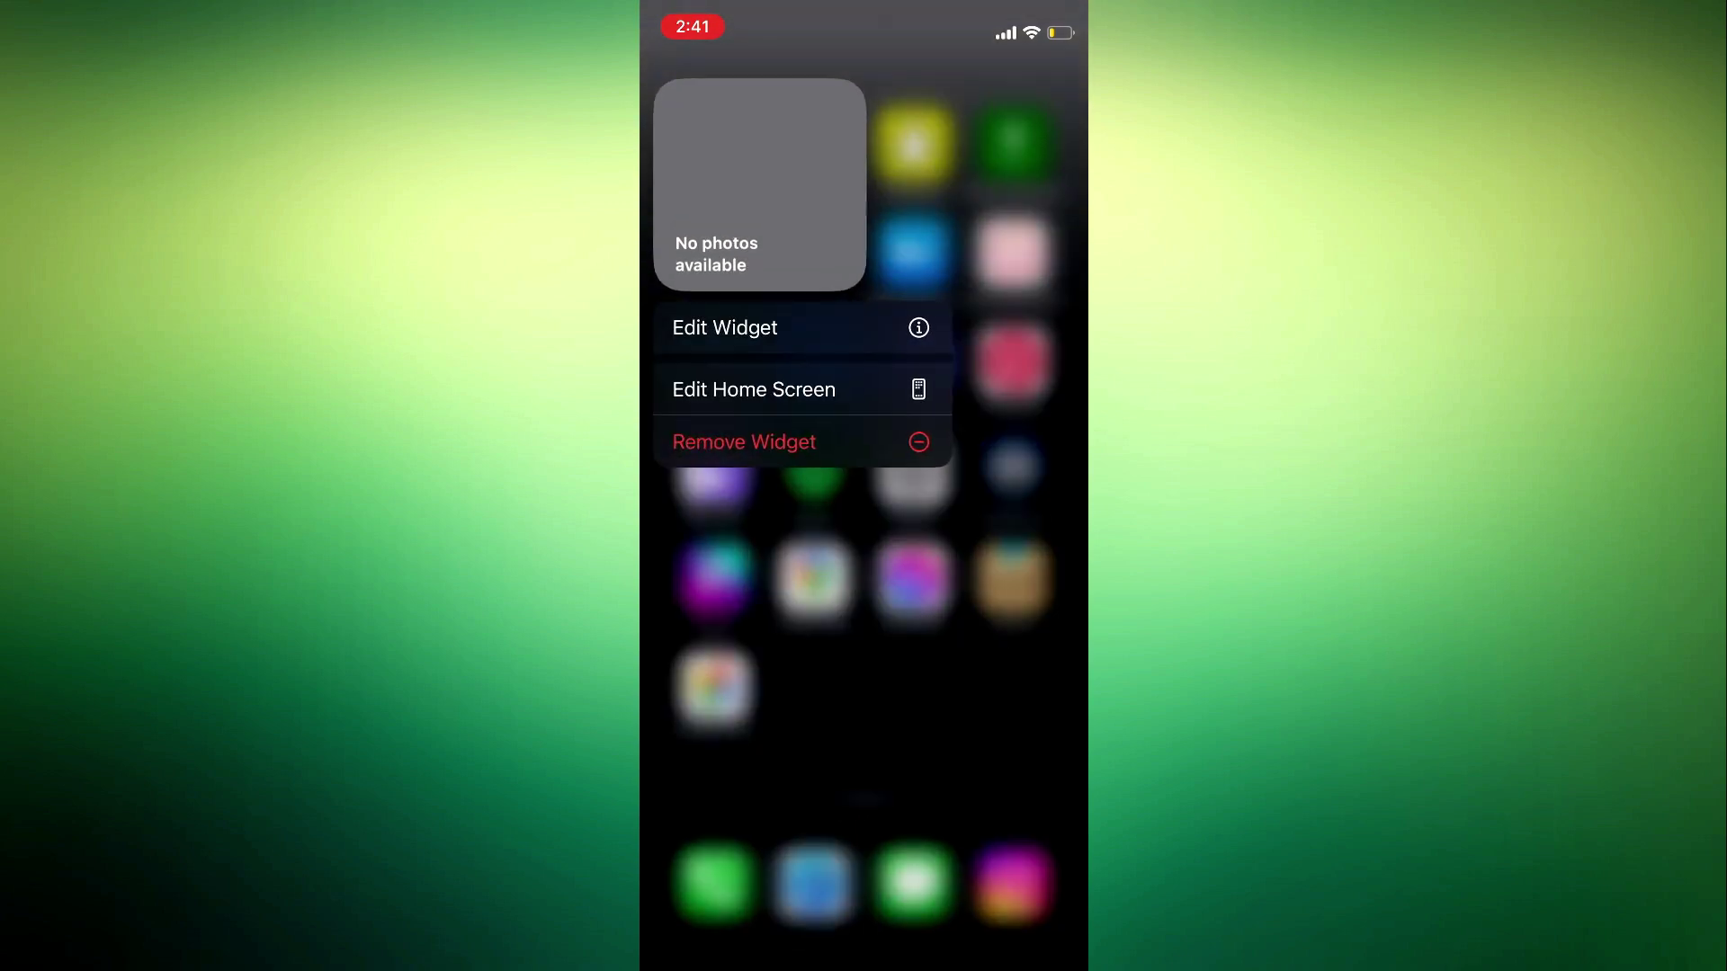
Set the Photos widget's album to Instagram and close the widget settings
click(756, 327)
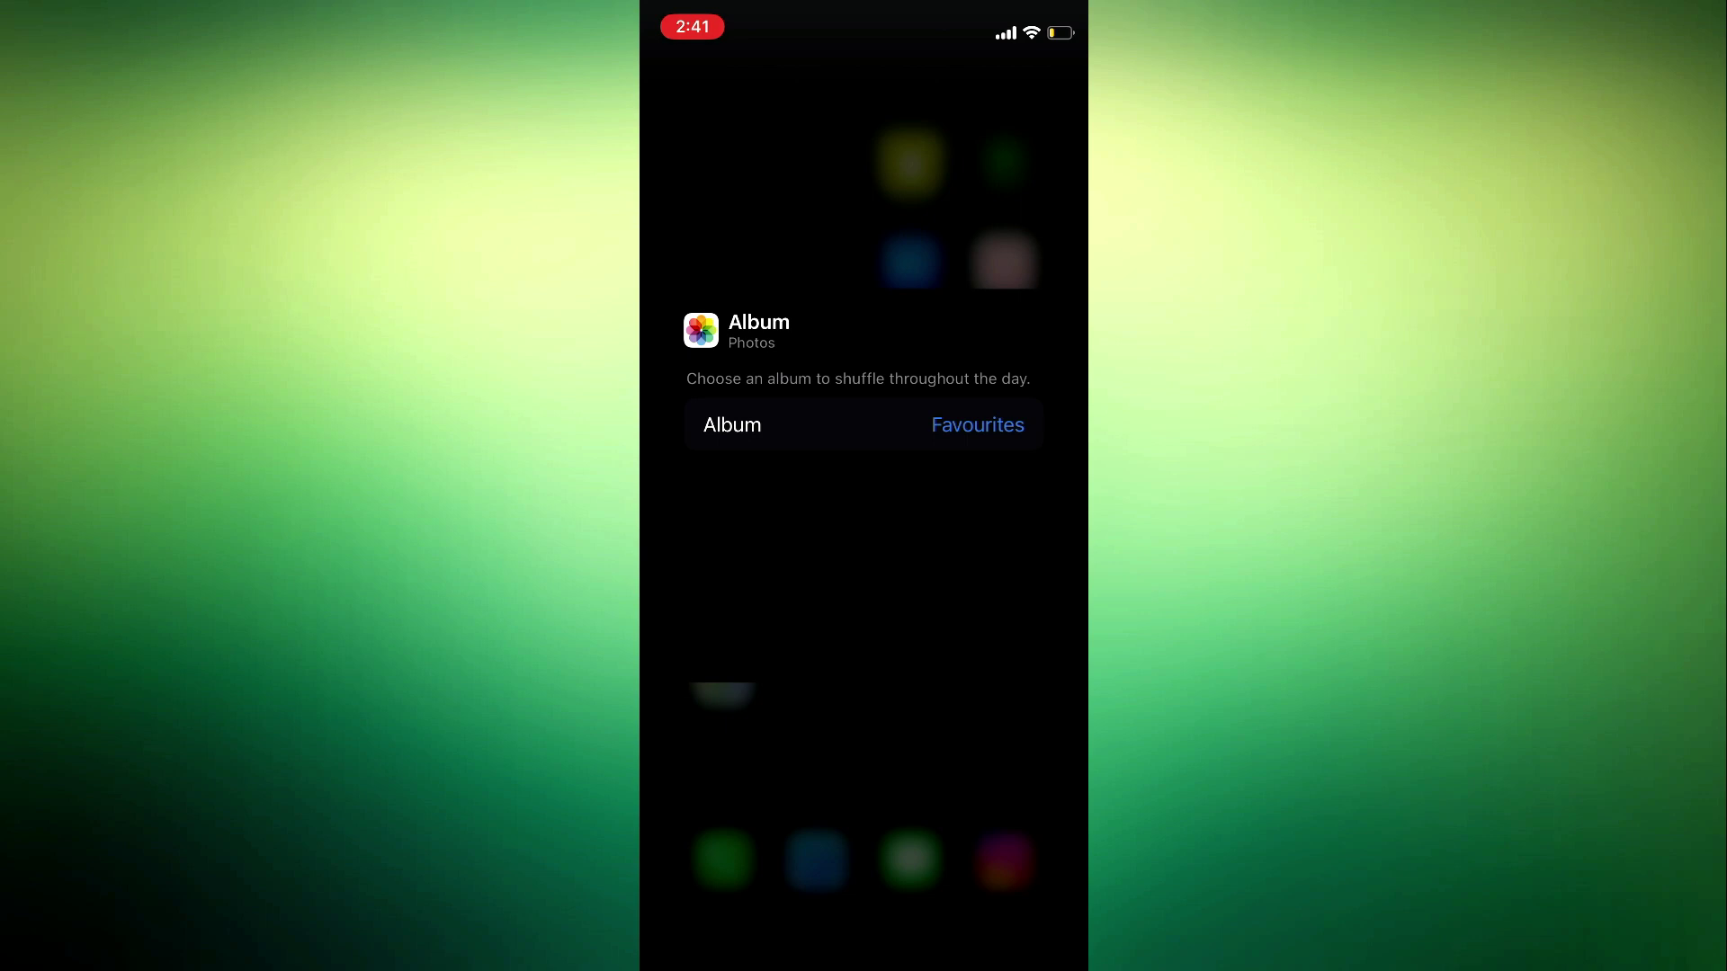
click(976, 425)
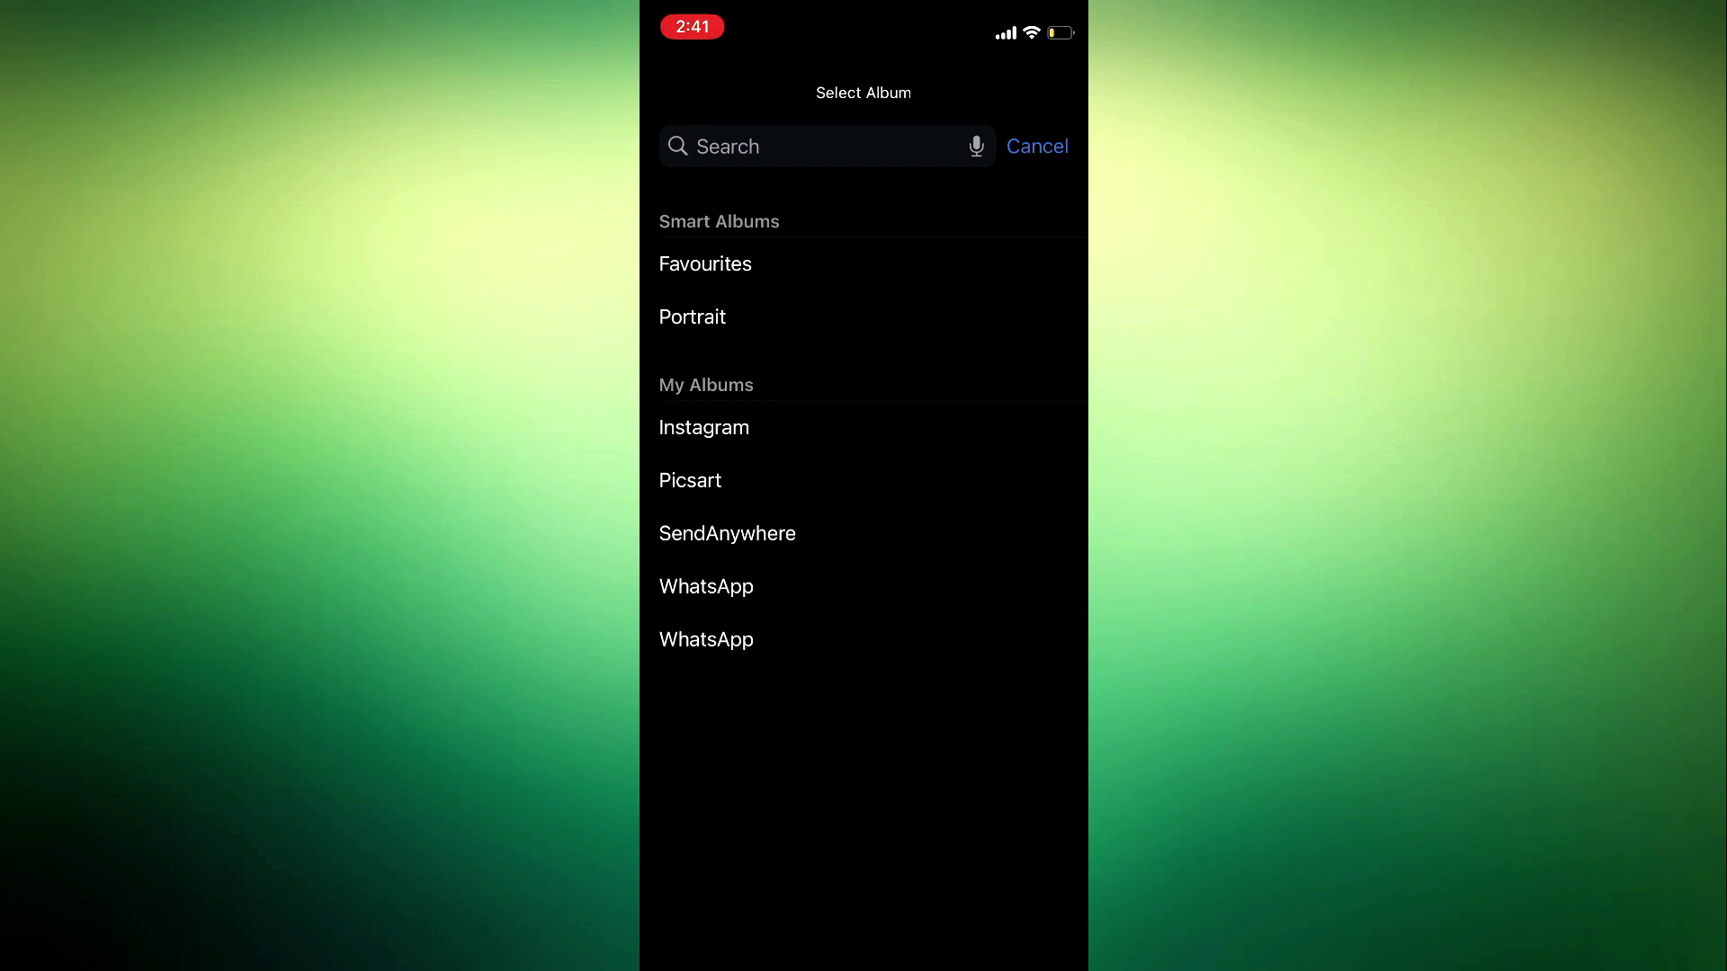
click(864, 426)
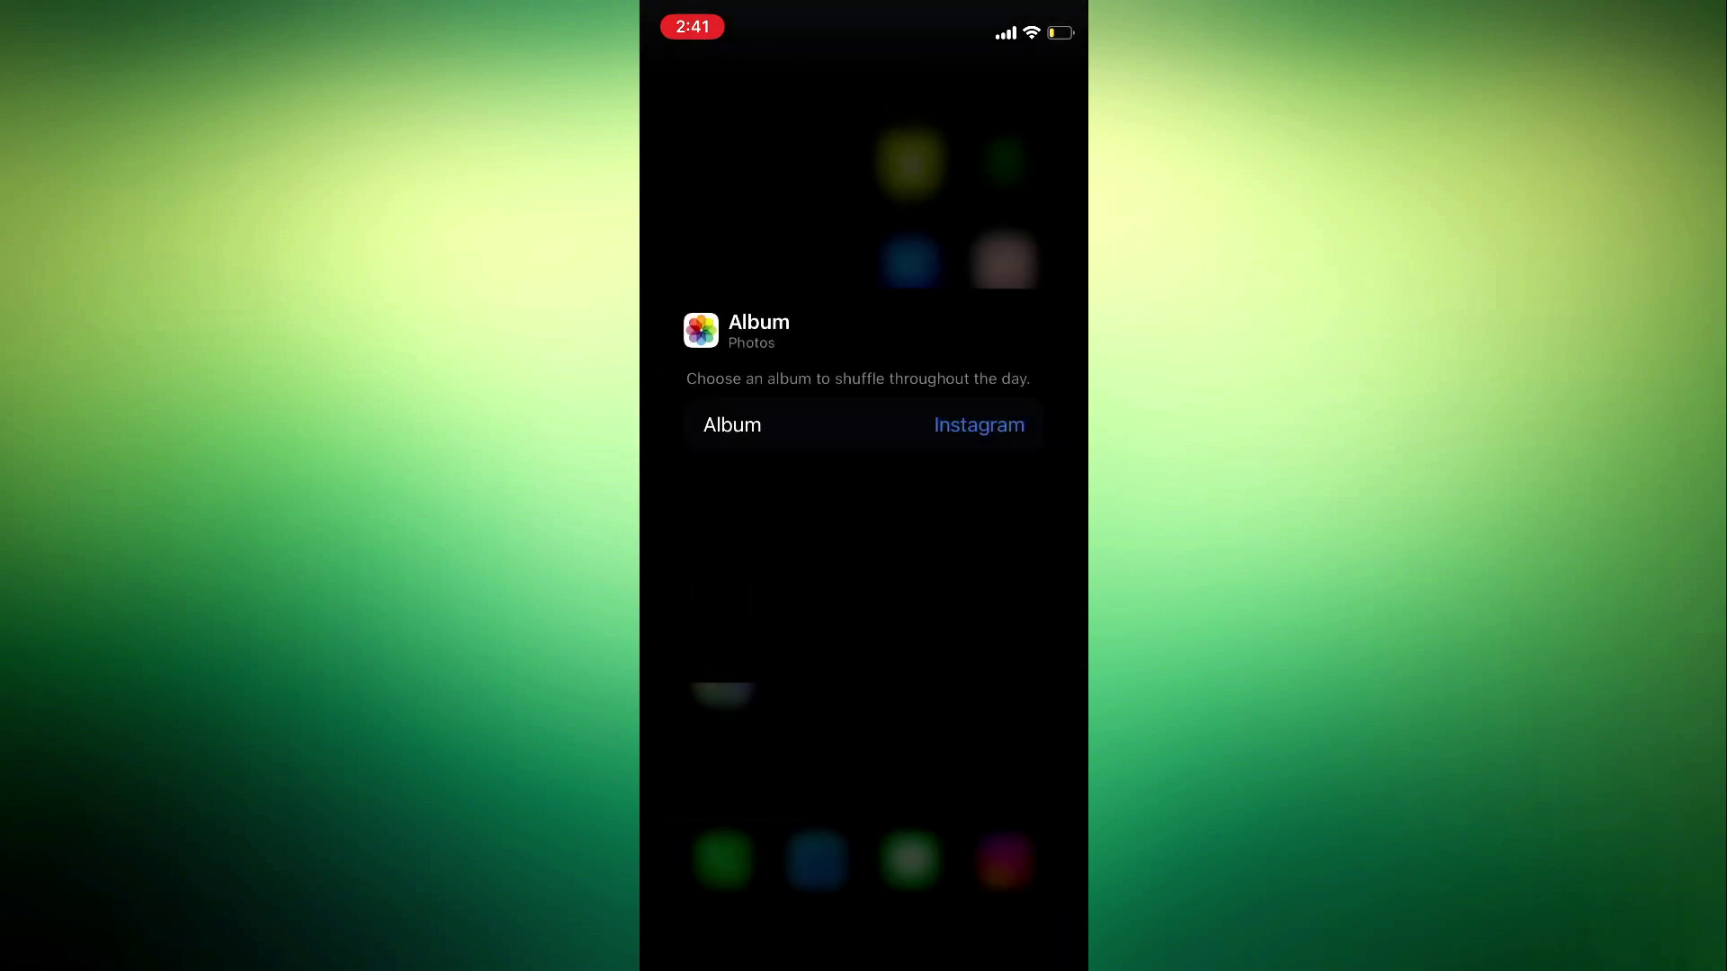
click(864, 674)
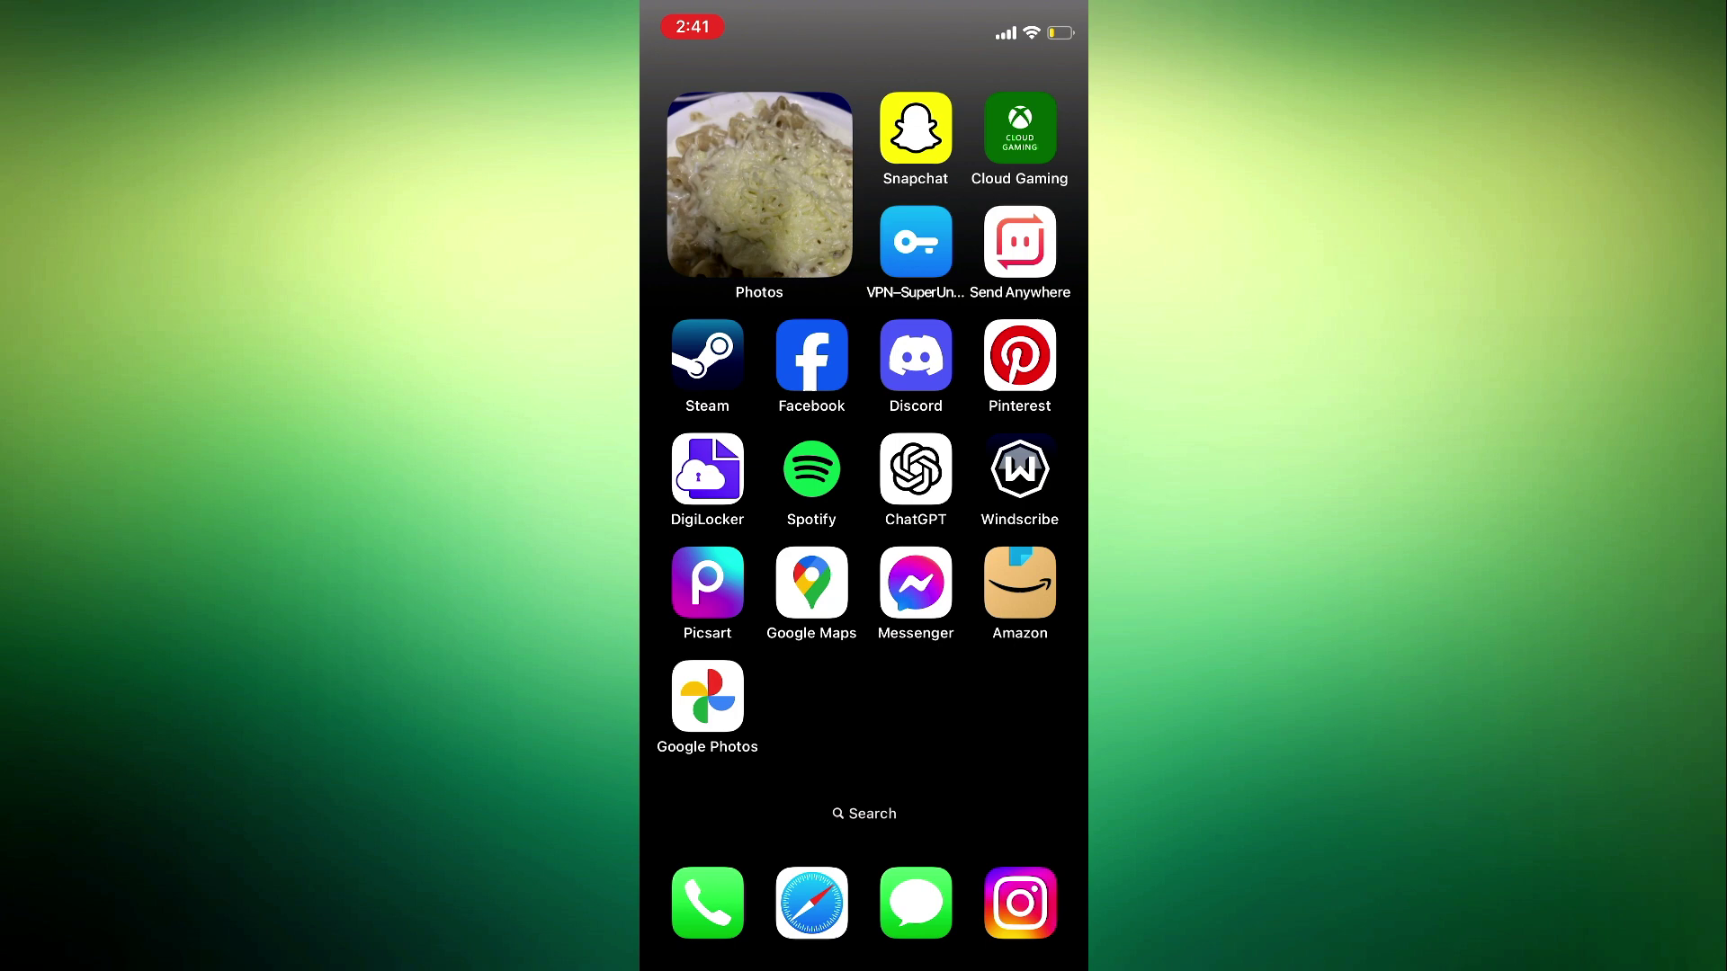
mouse_move(703, 539)
mouse_down()
mouse_move(1025, 541)
mouse_move(701, 540)
mouse_up()
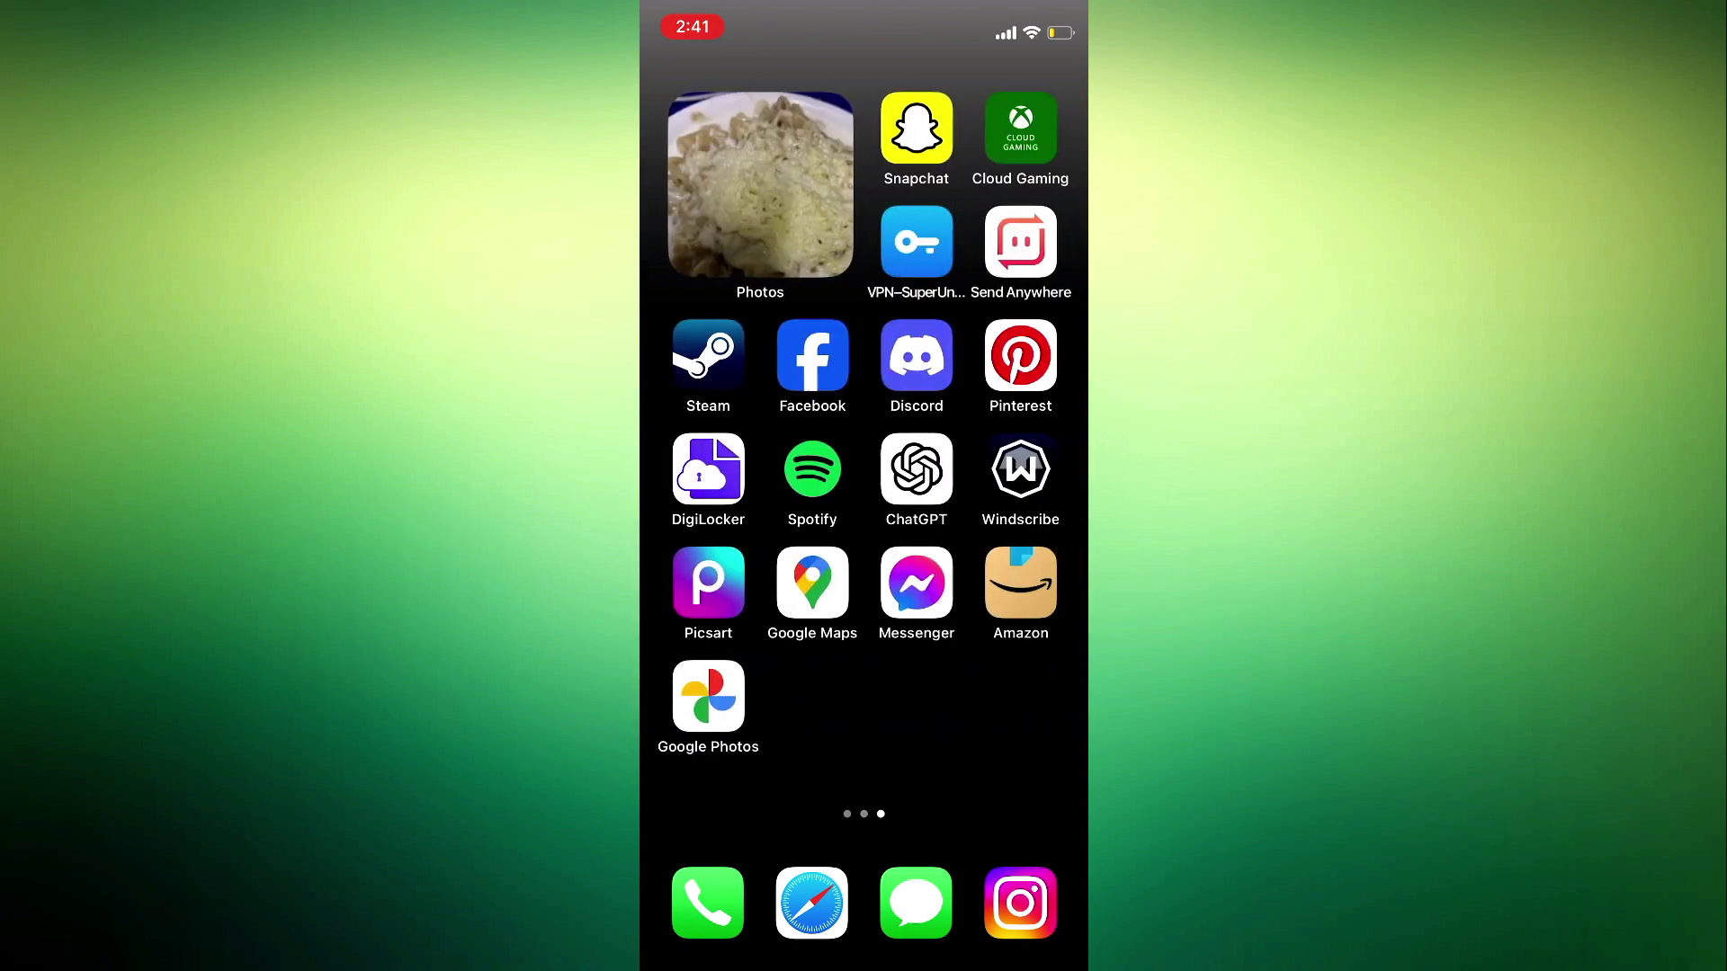
click(758, 183)
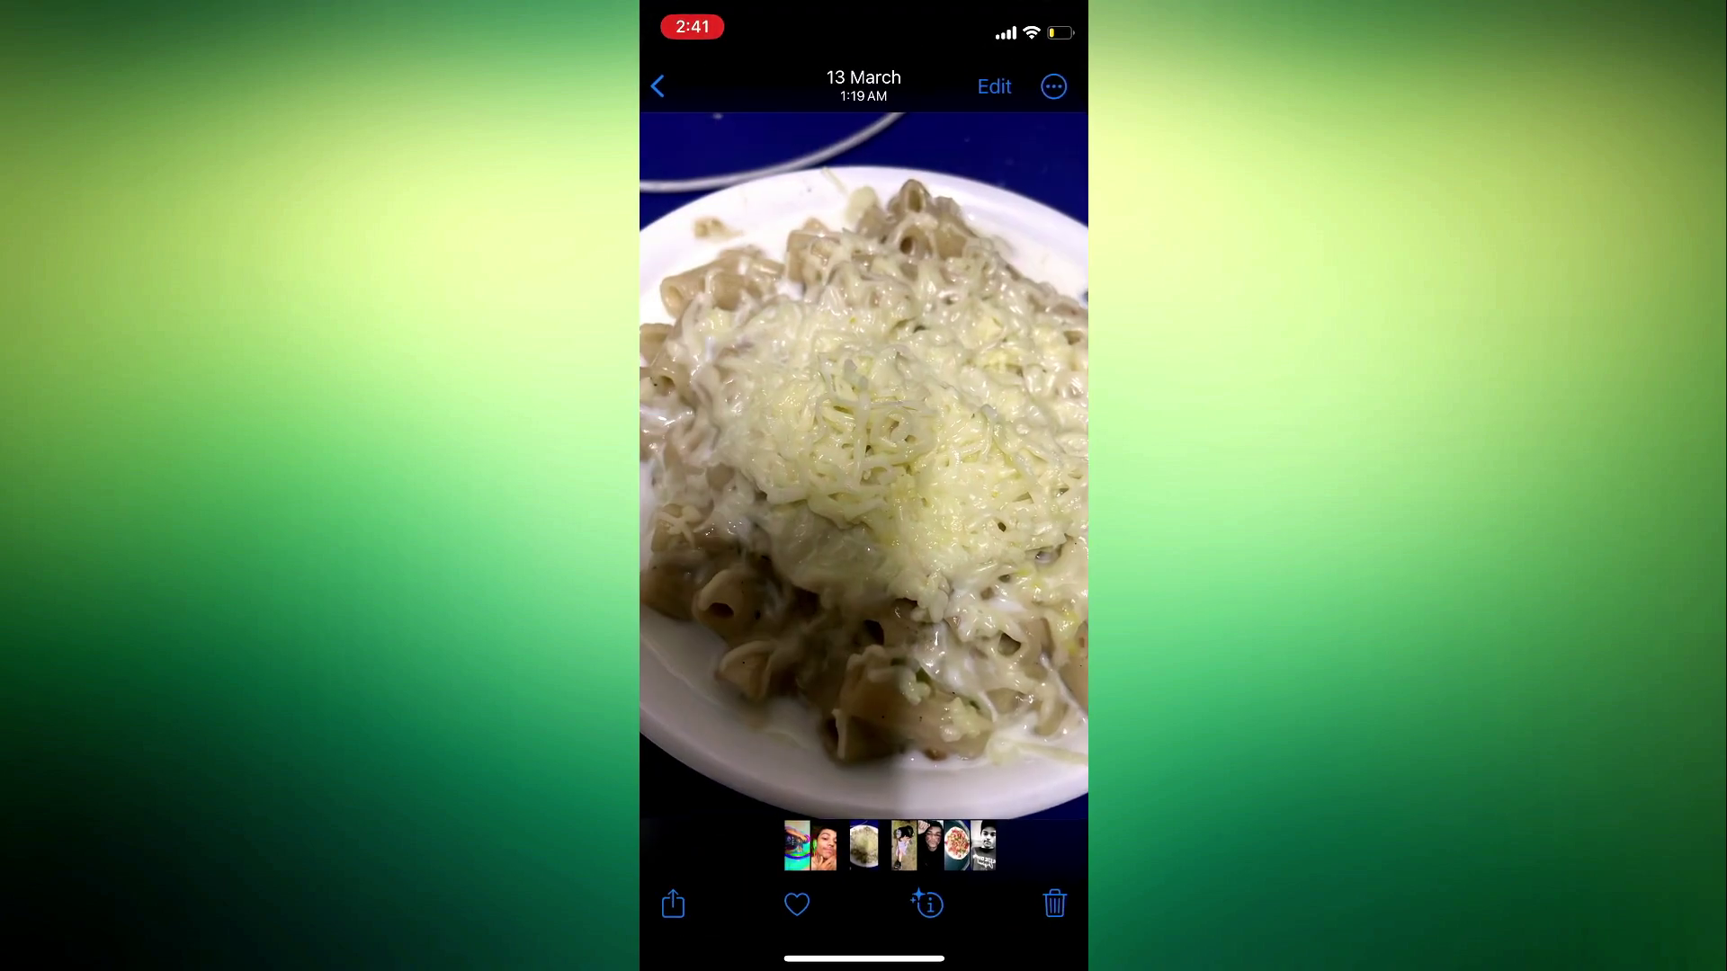
drag(864, 959, 864, 539)
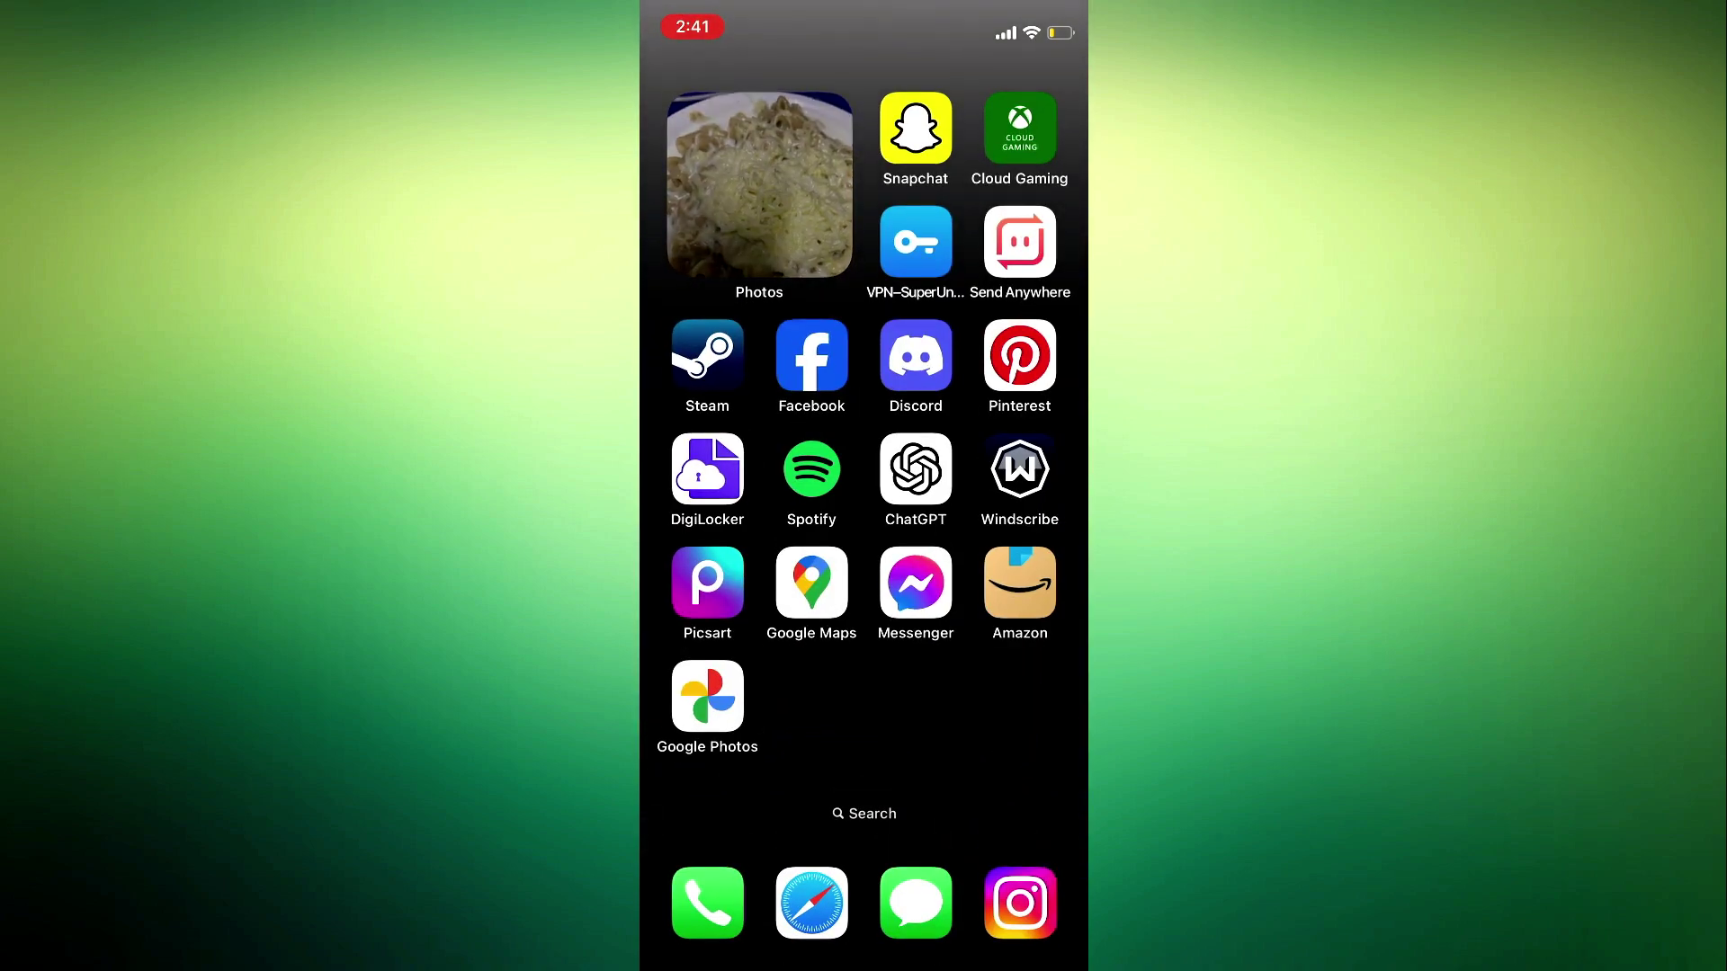
Change the Photos widget's album from Instagram to Picsart and close its settings
click(759, 185)
click(756, 327)
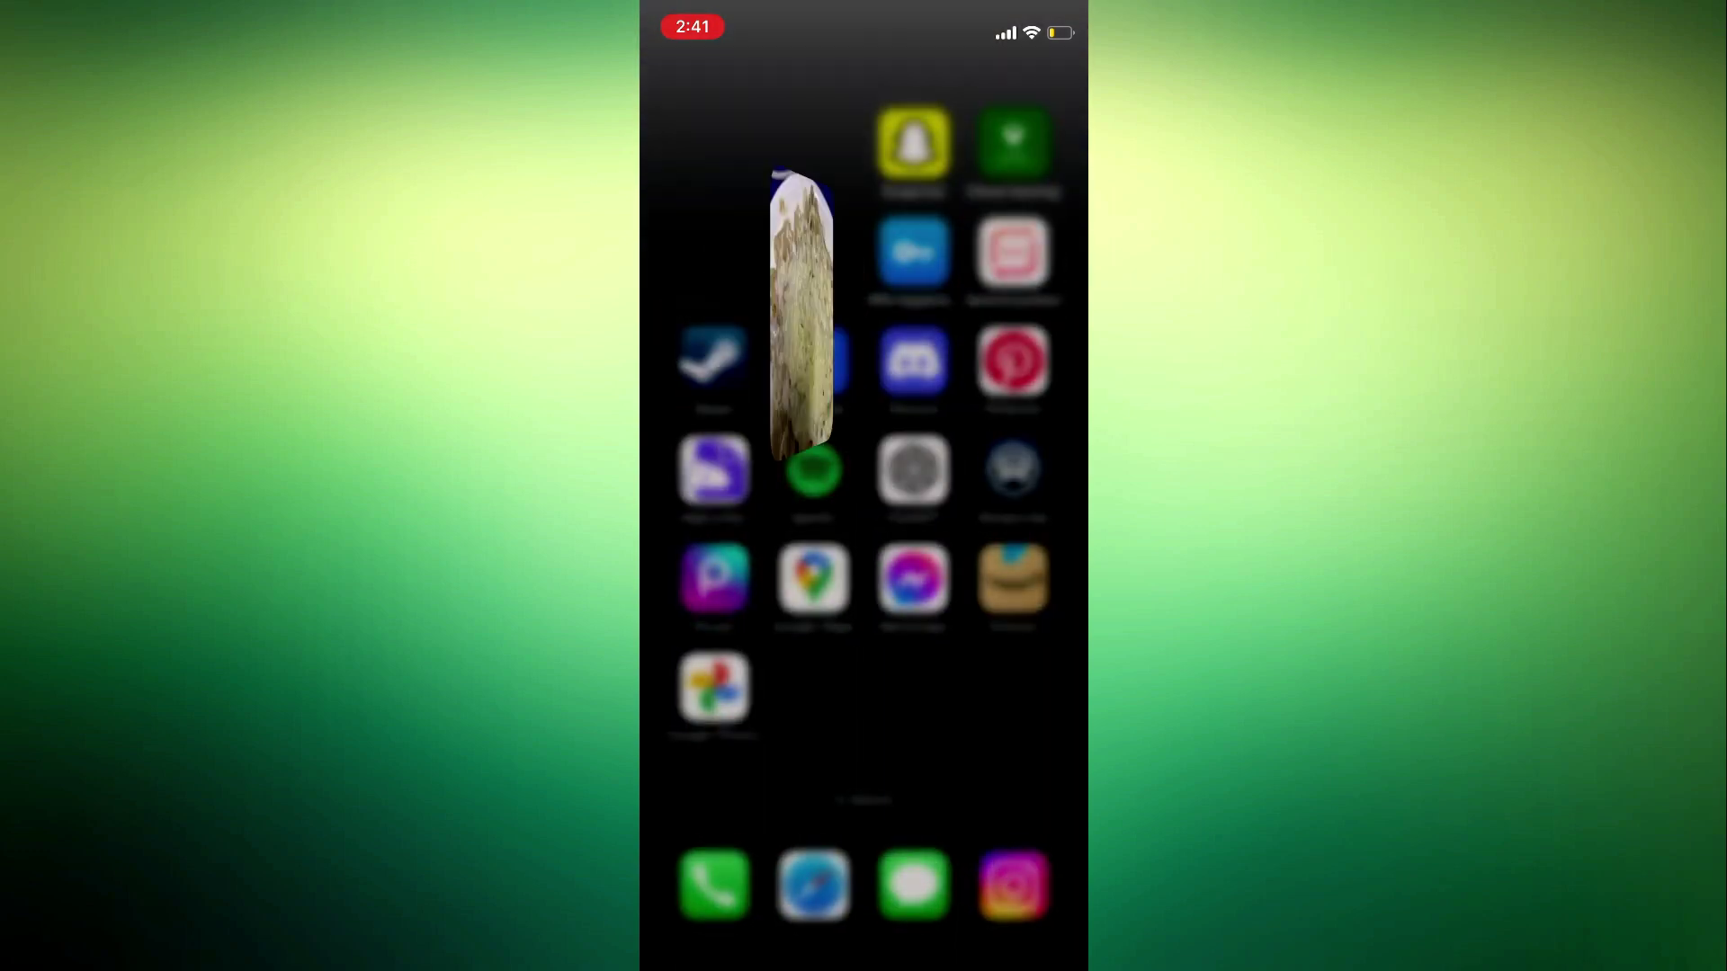
click(978, 422)
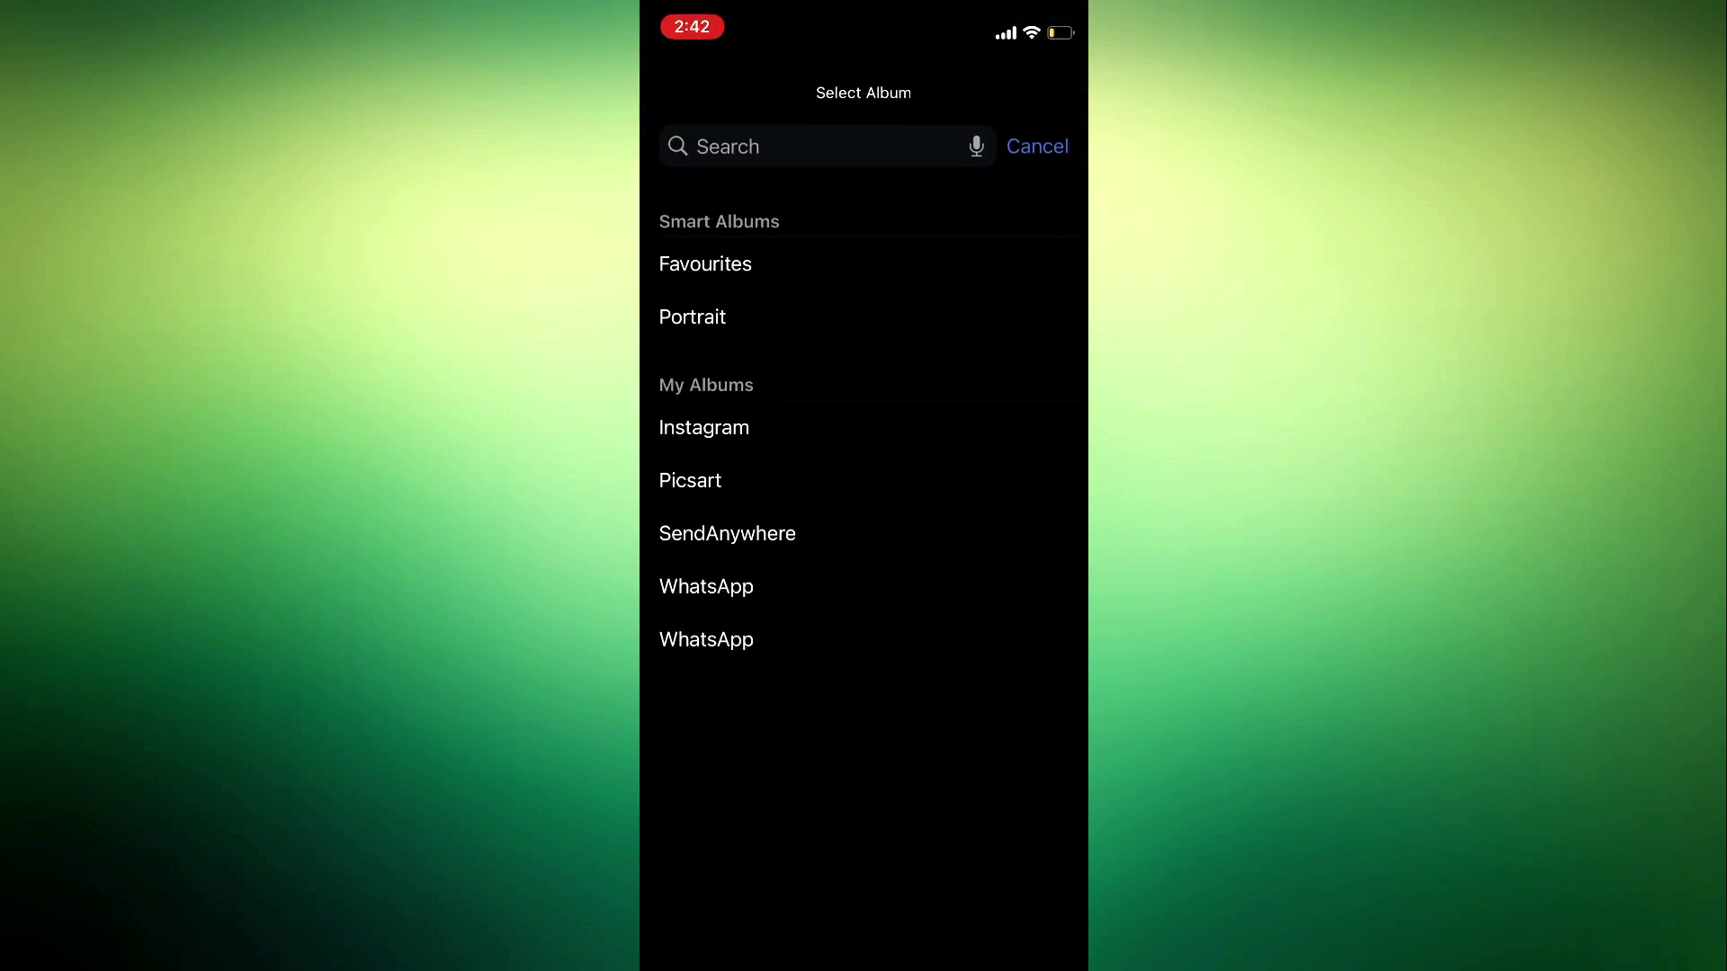
click(694, 477)
click(863, 811)
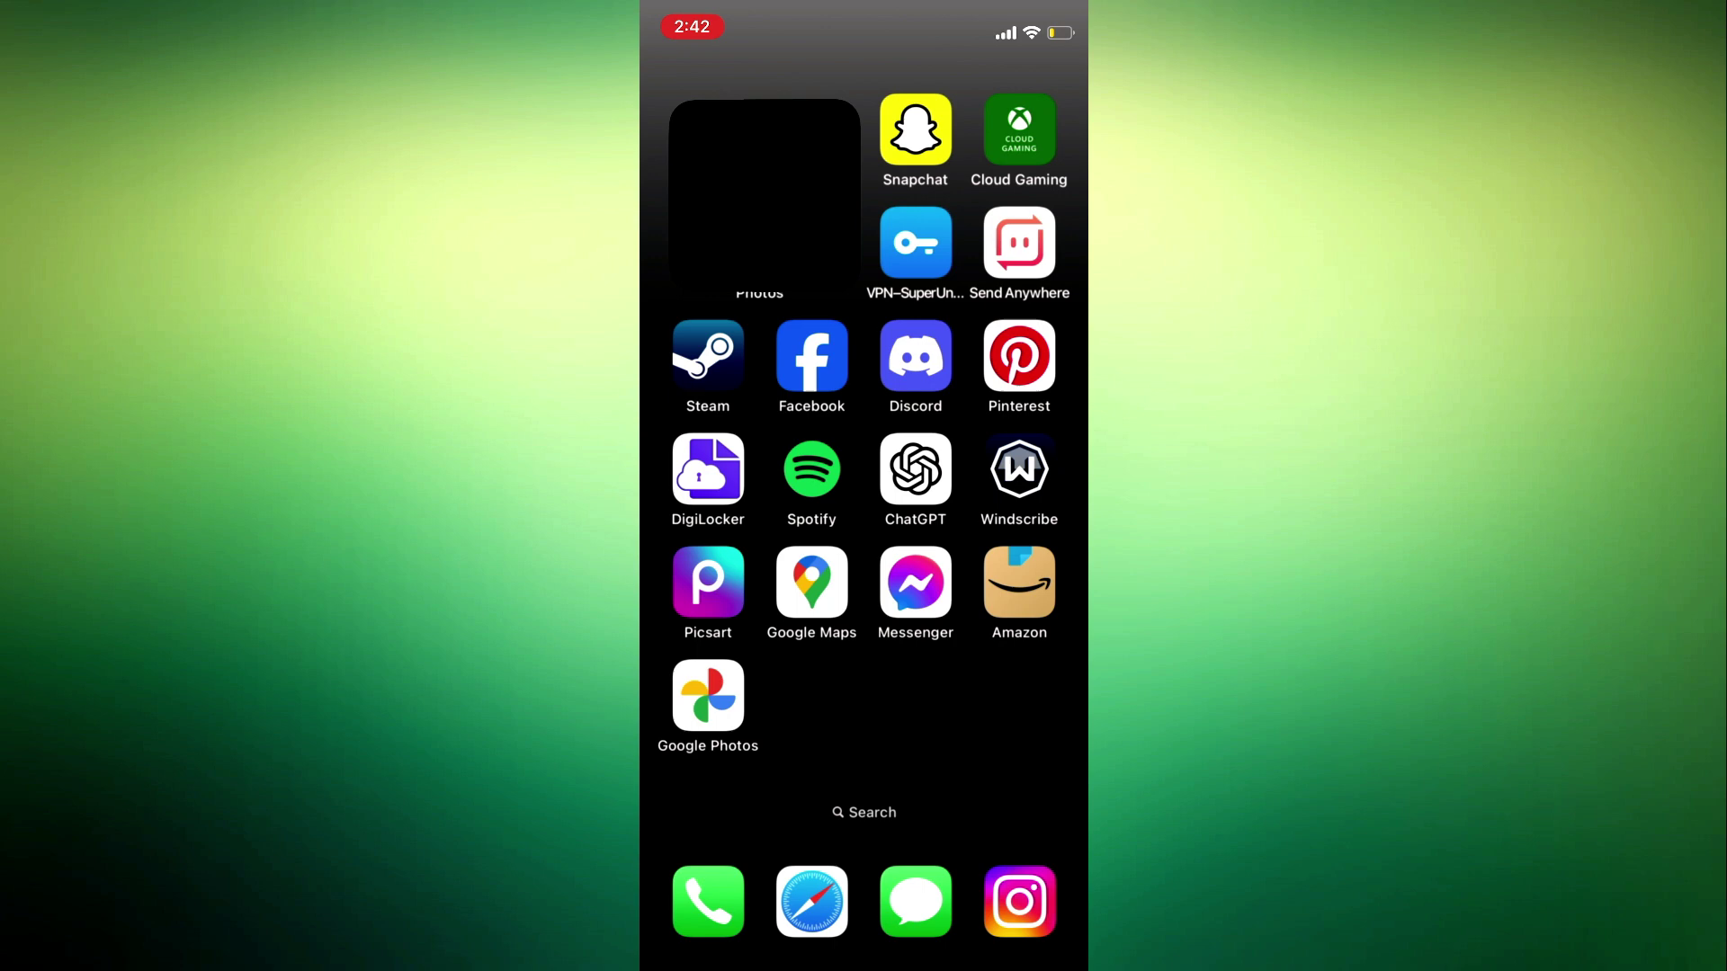